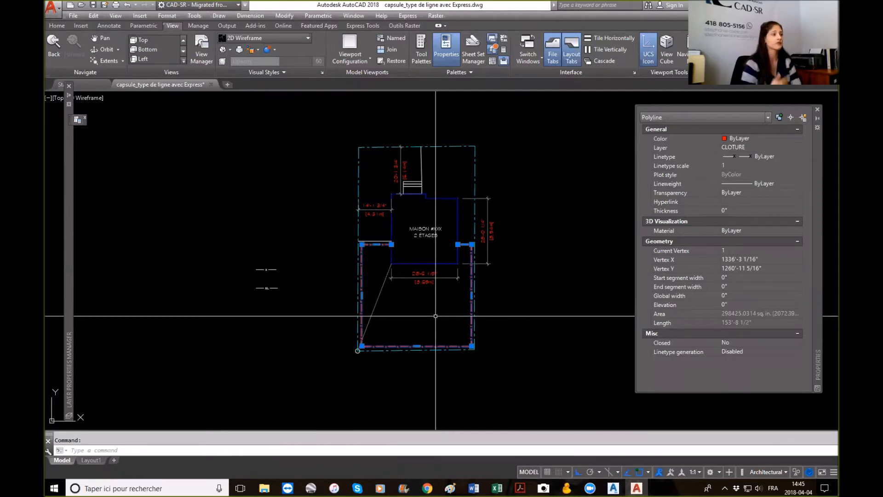
- Inspect the properties of the diagonal power line polyline between the house corner and the lot corner
key("Escape")
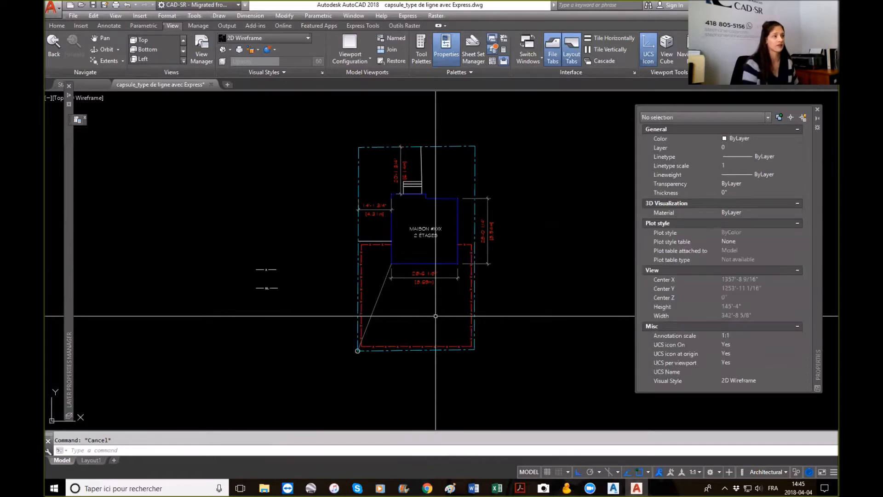
scroll(394, 322, "up", 1)
middle_click_drag(399, 324, 436, 330)
left_click(414, 304)
left_click(395, 271)
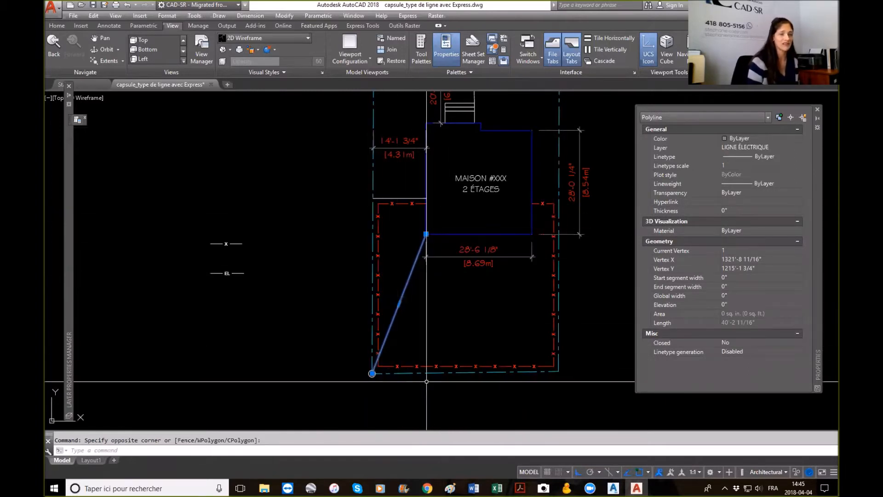
key("Escape")
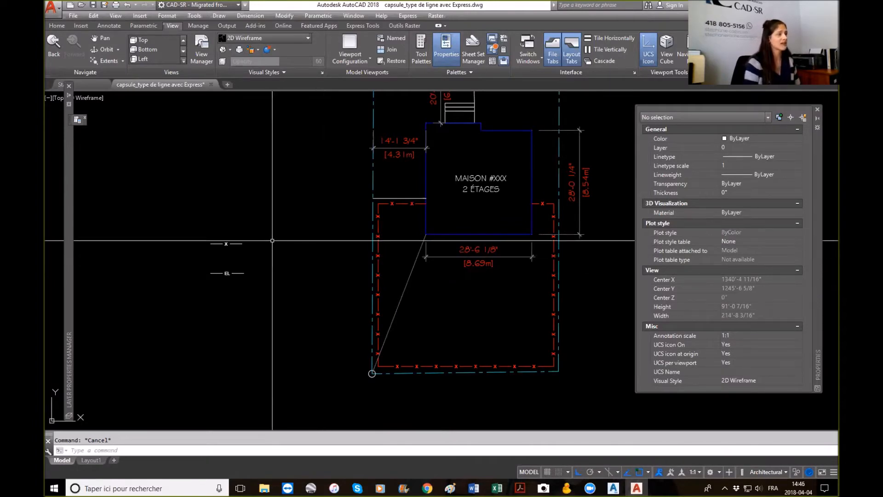
- Examine the dash before the letter X in the fence linetype sample beside the plan
middle_click_drag(264, 254, 287, 255)
scroll(247, 250, "up", 4)
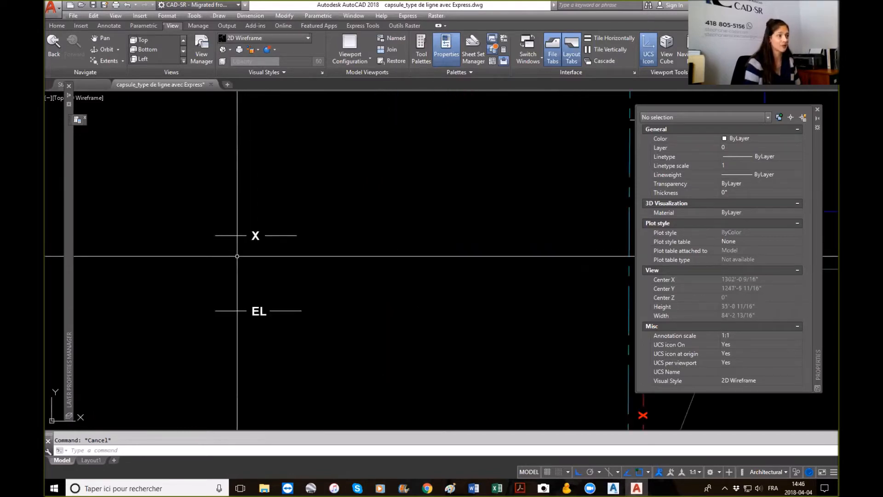
left_click(232, 230)
left_click(216, 248)
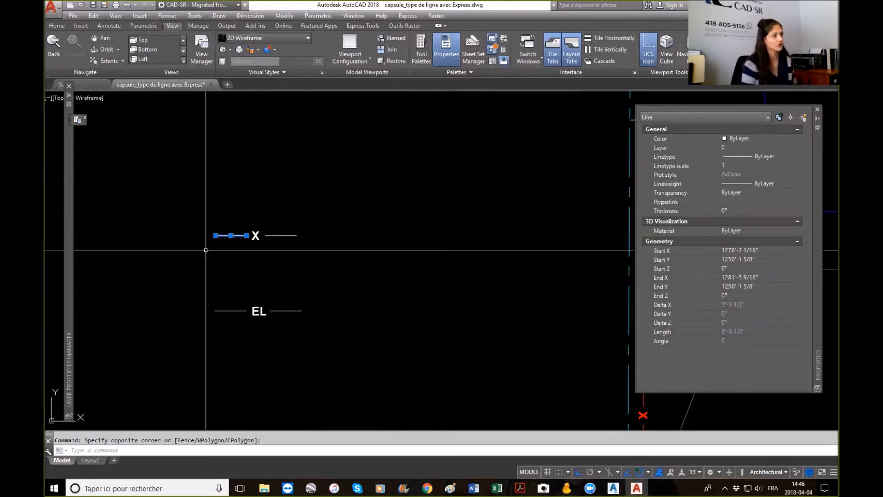
key("Escape")
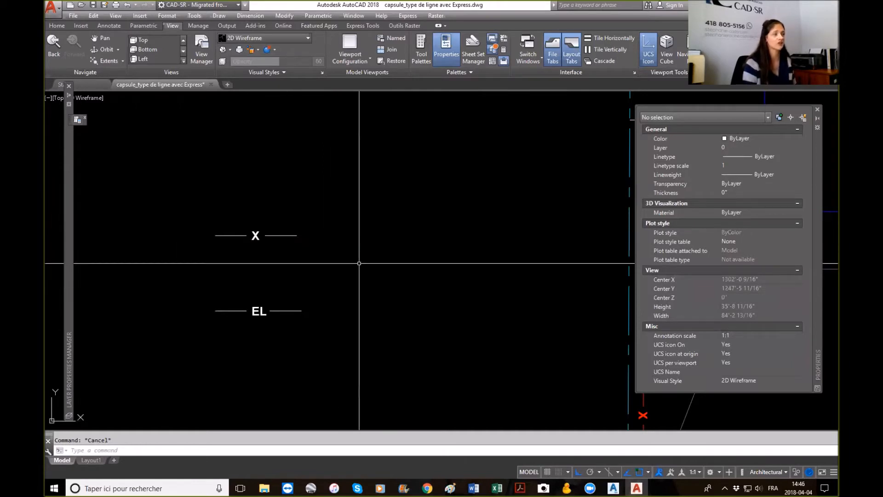
- Inspect the layer and linetype properties of the fence polyline for comparison with its X sample
middle_click_drag(460, 320, 255, 283)
left_click(456, 248)
left_click(430, 256)
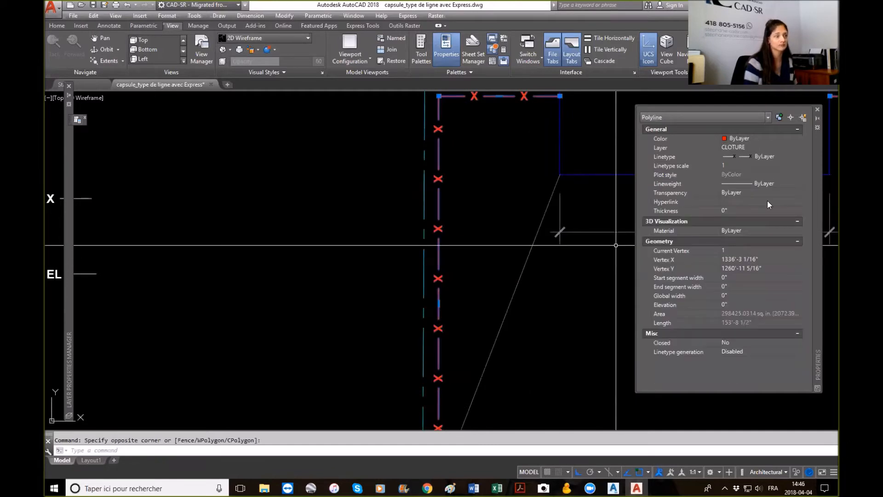
key("Escape")
scroll(377, 302, "down", 2)
scroll(377, 301, "up", 2)
middle_click_drag(377, 302, 289, 262)
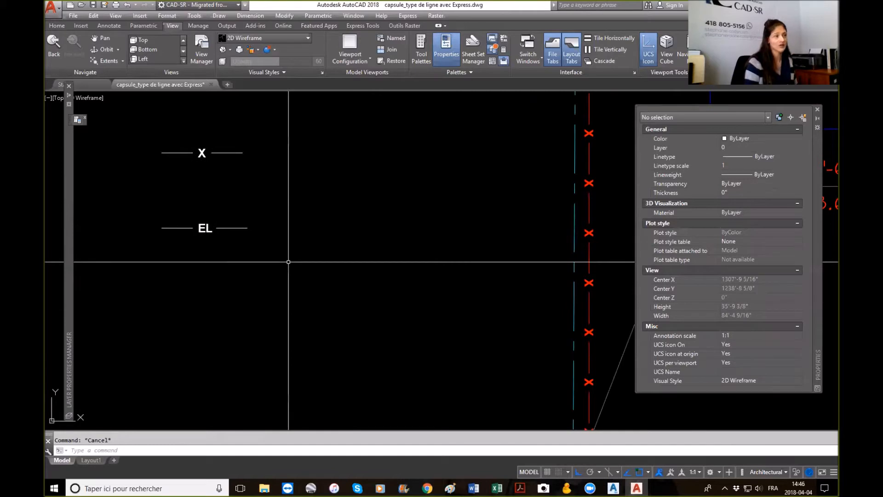
- Examine the pieces of the EL linetype sample: the first dash, the EL text and the second dash
left_click(172, 247)
left_click(159, 227)
key("Escape")
left_click(206, 229)
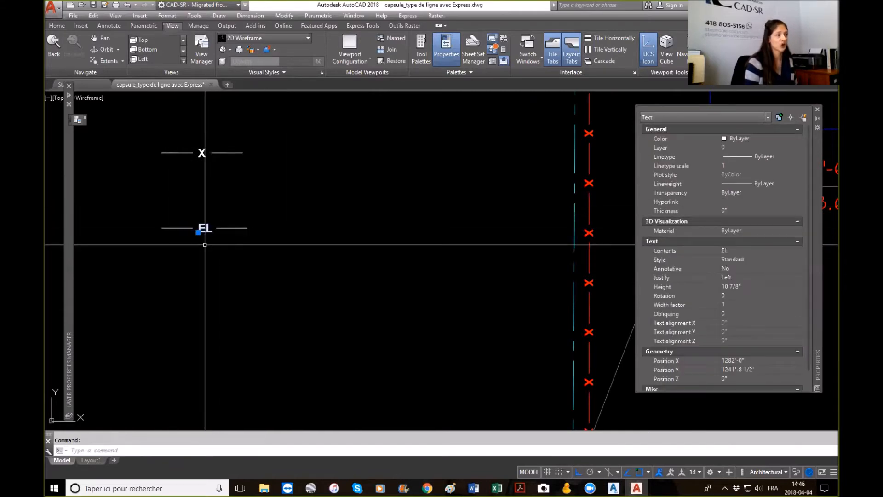
key("Escape")
left_click(247, 243)
left_click(233, 207)
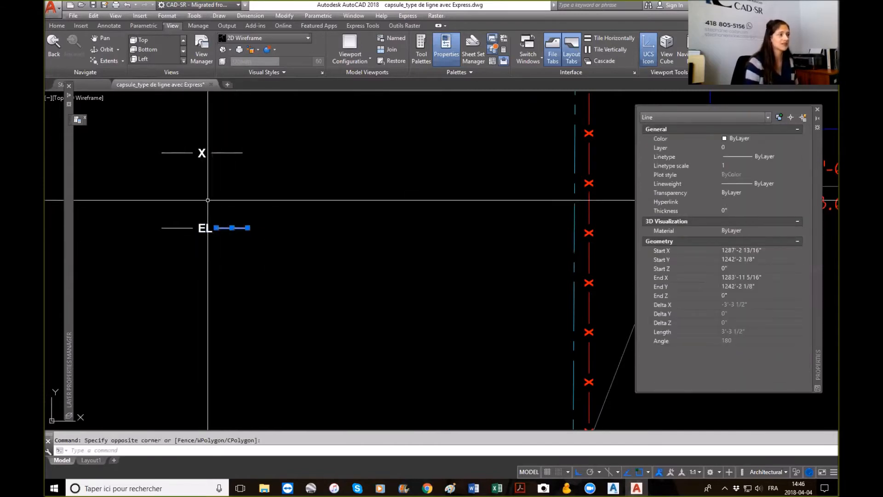
key("Escape")
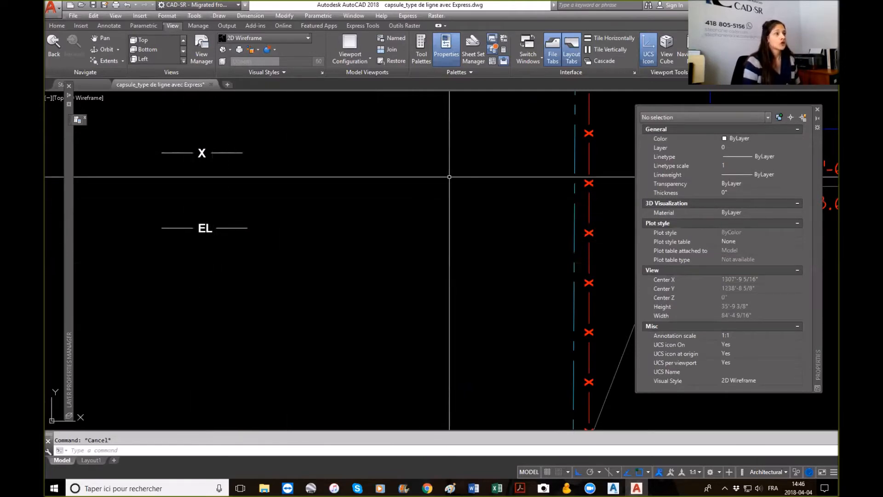
- Start the Express Make Linetype tool and save to LIGNES_SR.lin in the CAPSULES folder, accepting replacement of the existing file
left_click(405, 16)
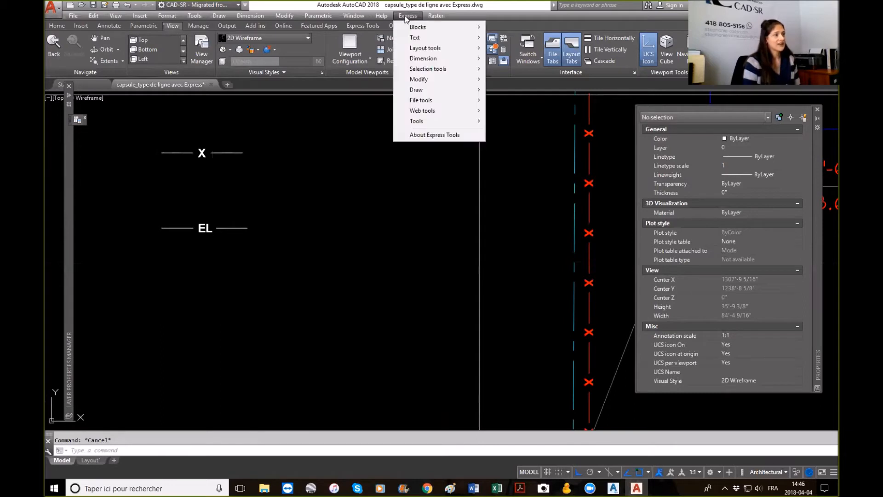
mouse_move(428, 42)
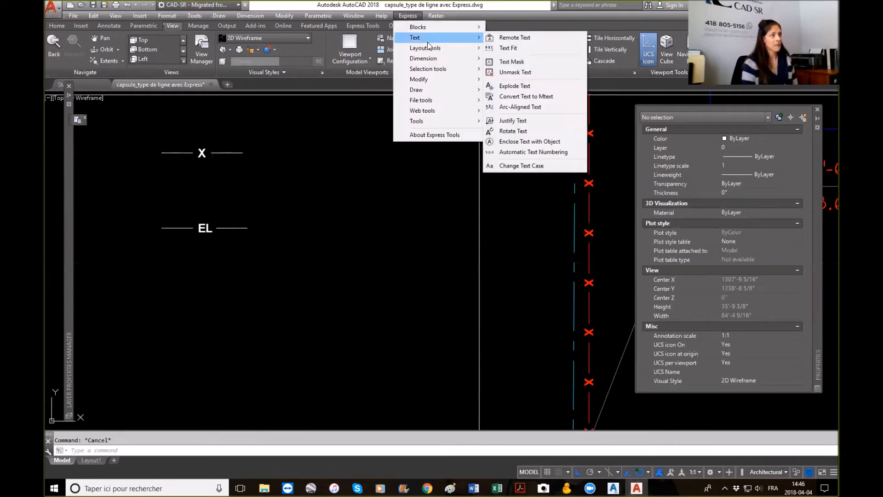
mouse_move(433, 123)
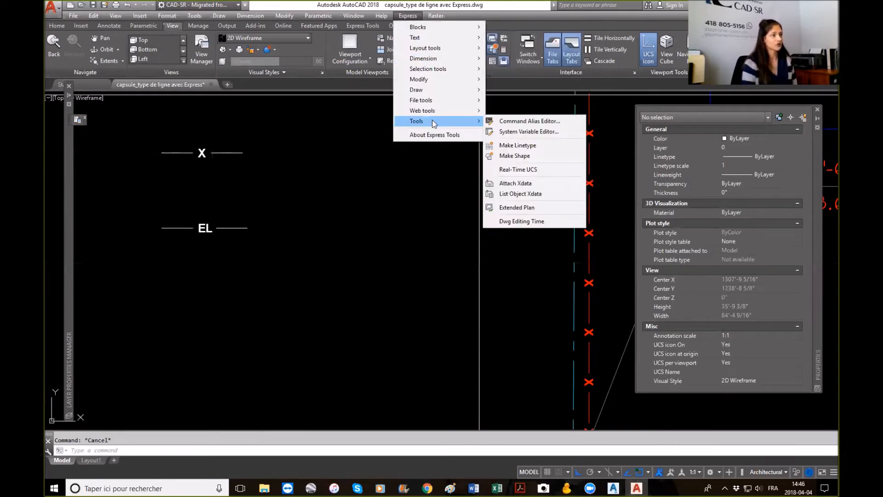
left_click(507, 146)
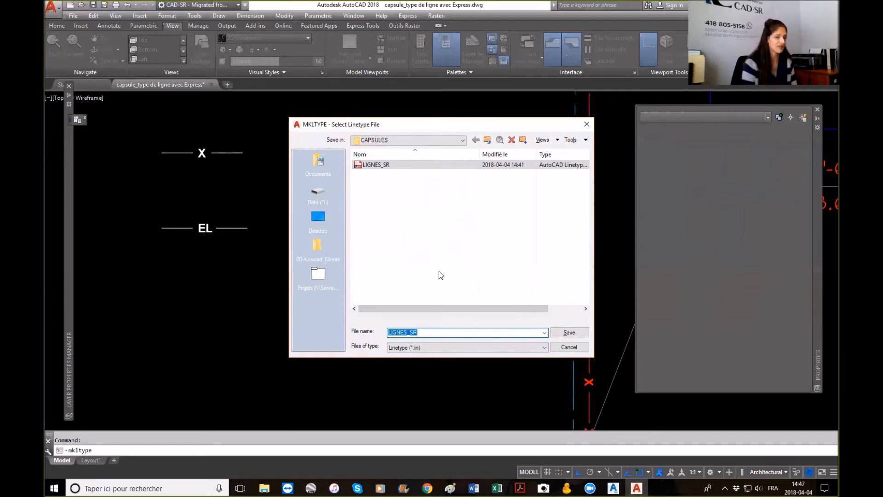
left_click(575, 332)
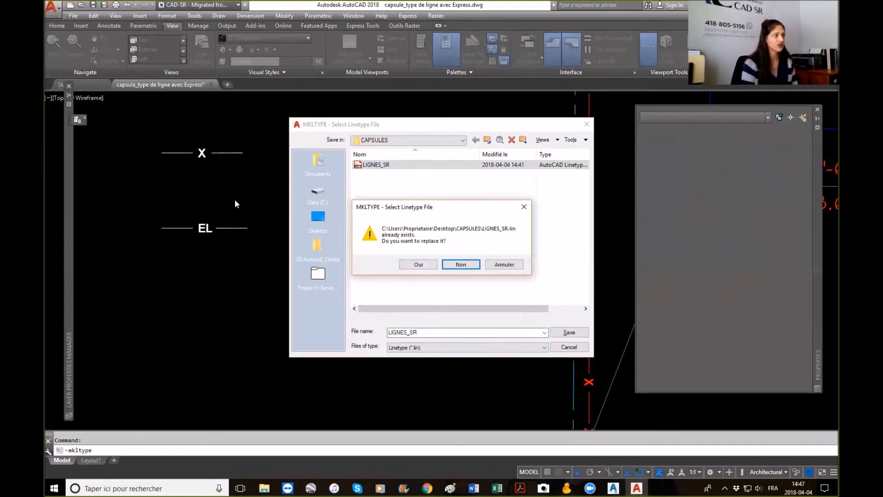
left_click(418, 265)
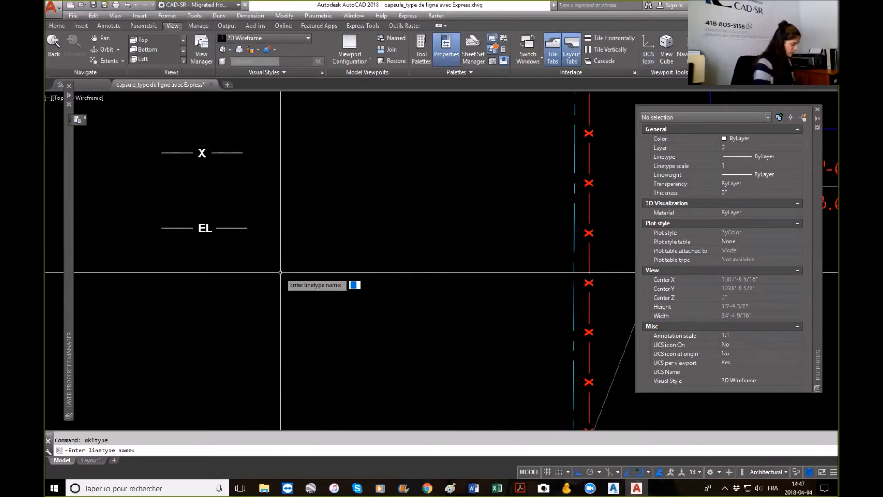
- Name the new linetype ÉLECTRIQUE and describe it as LIGNE RÉSEAU ÉLECTRIQUE
type("ELECTRIQUE")
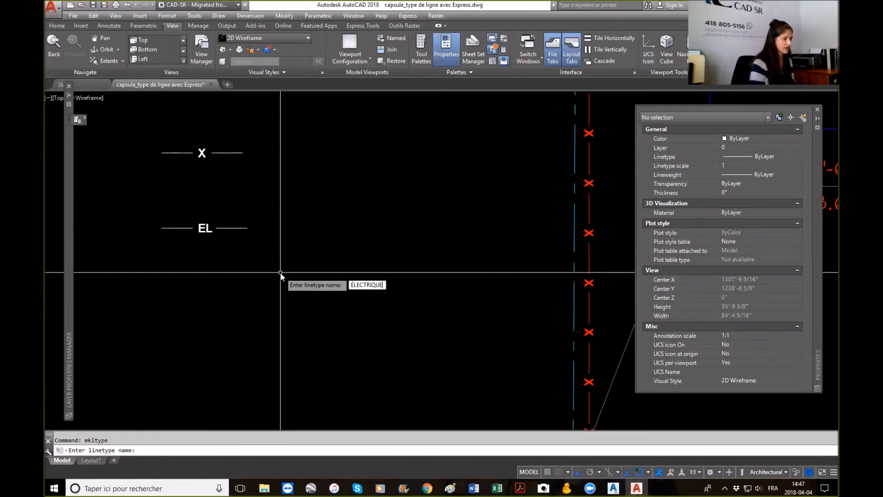
key("Return")
type("LIGNE RÉSEAU ÉLECTRIQUE")
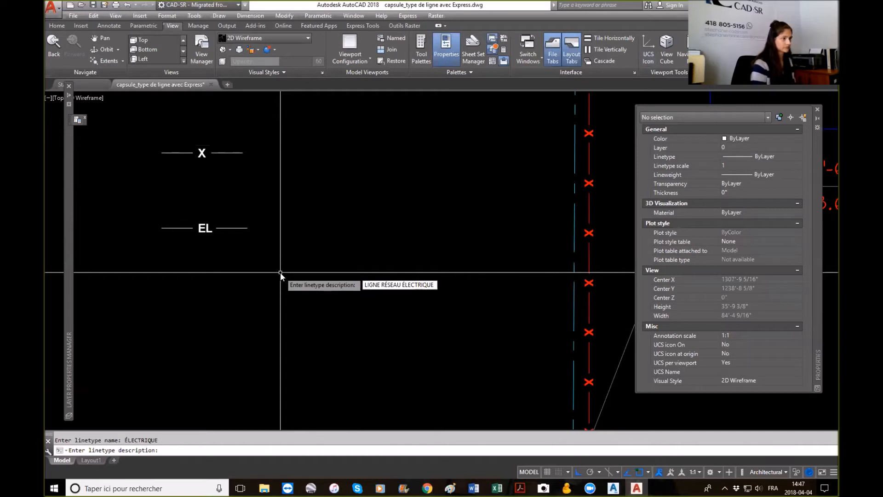
key("Return")
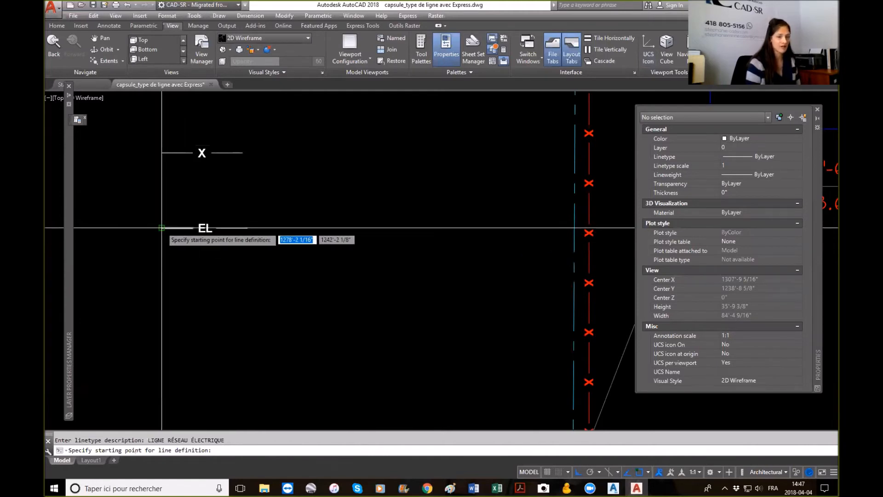
- Define the linetype pattern from the EL sample's outer left endpoint to the start of its second dash, using both dashes and the text
scroll(161, 227, "up", 2)
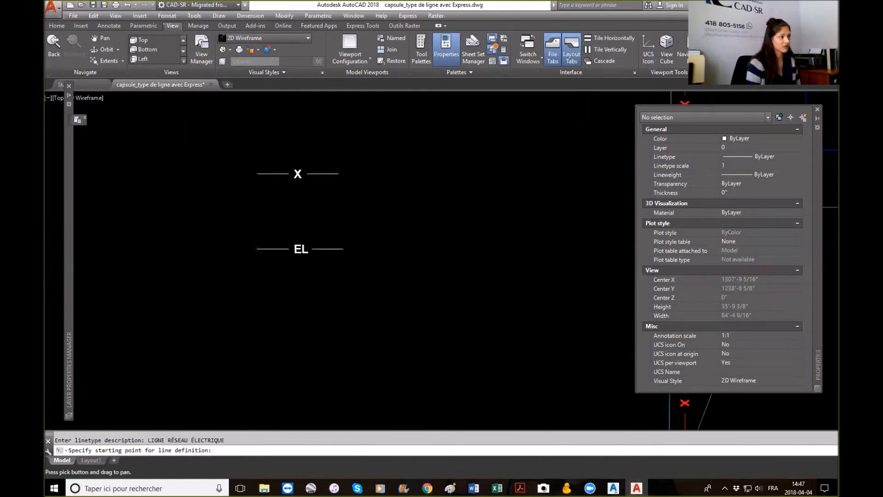
left_click(258, 244)
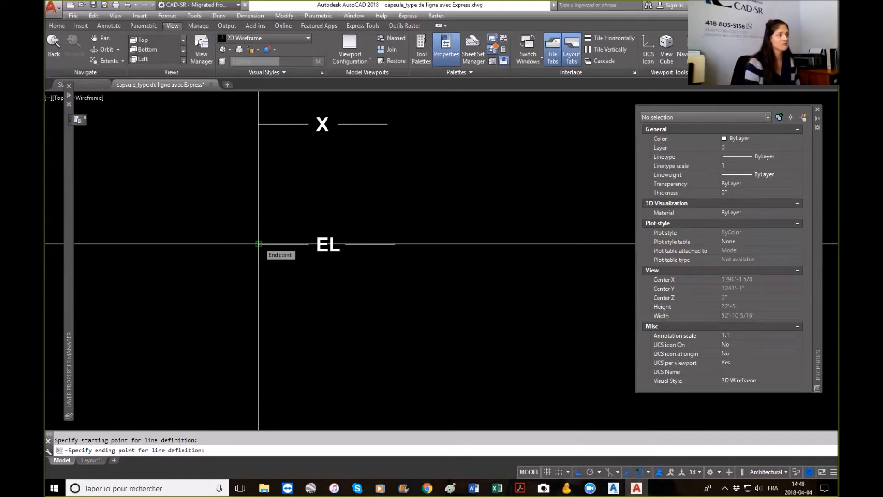
left_click(345, 244)
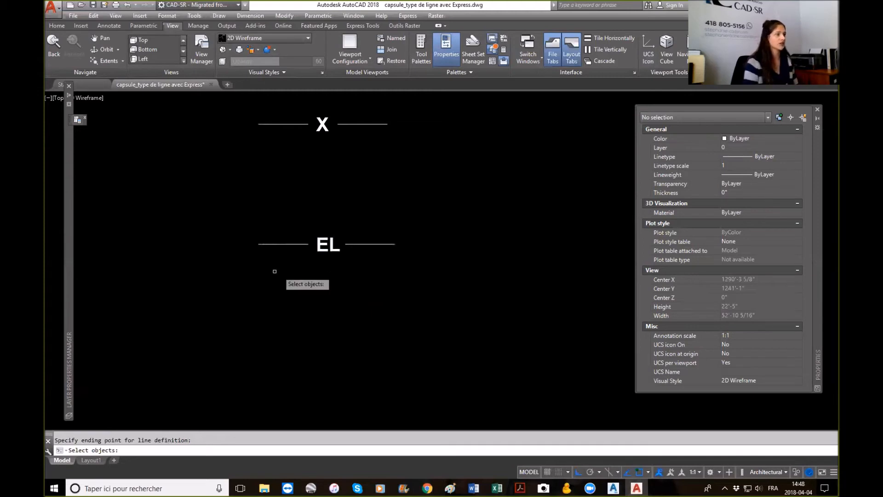
left_click(220, 270)
left_click(454, 210)
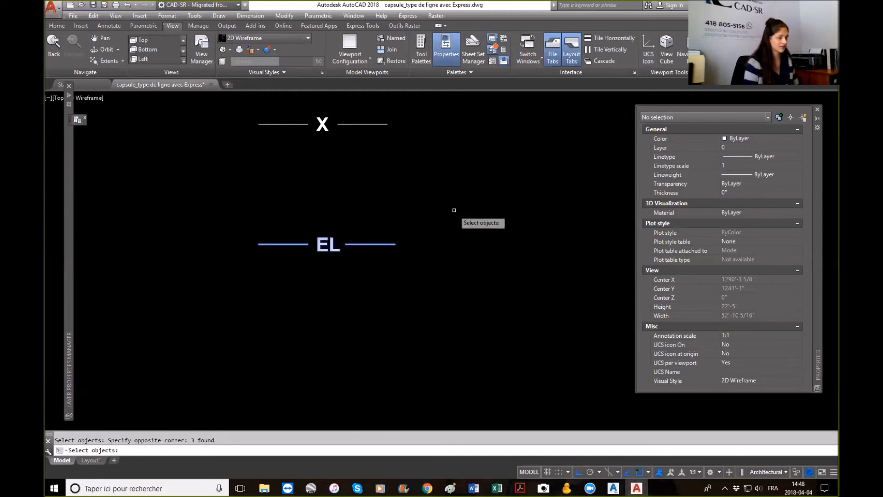
key("Return")
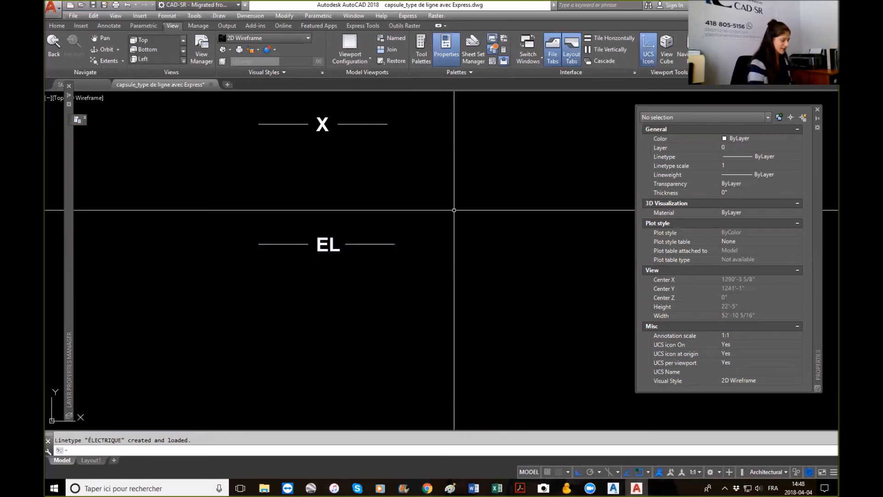
- Open the Linetype Manager with the LINETYPE command to review the loaded linetypes
type("LINE")
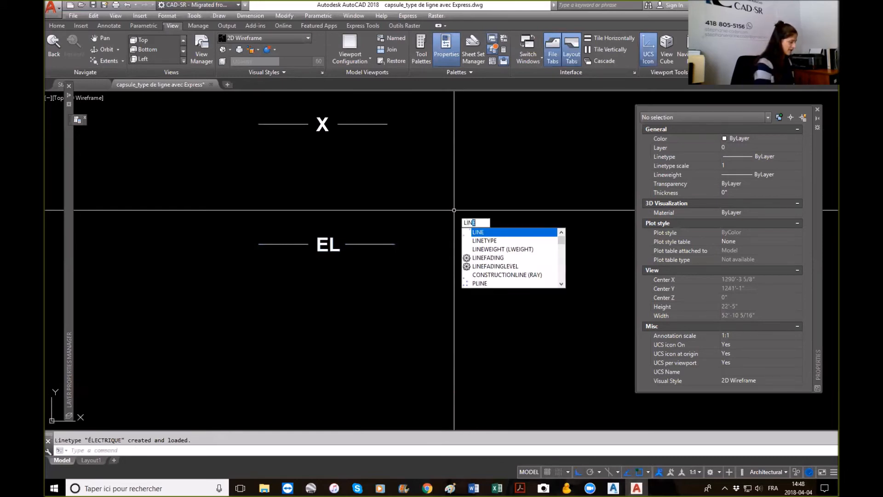
type("TYPE")
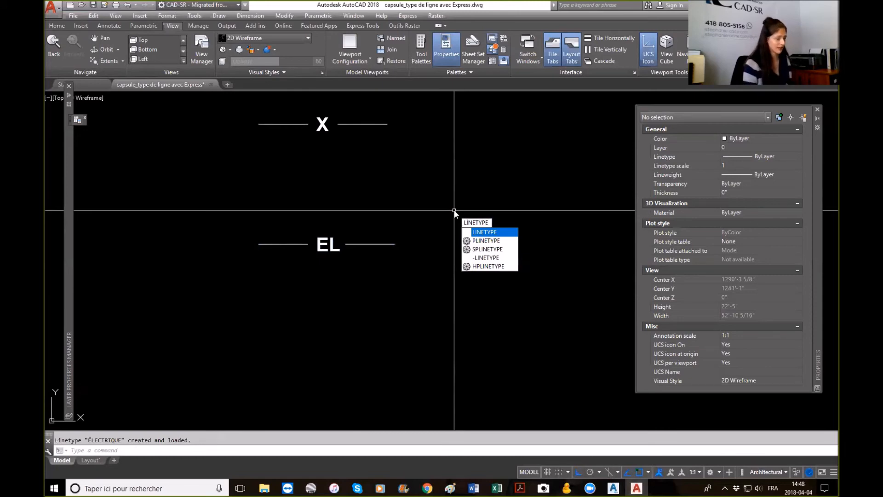
key("Return")
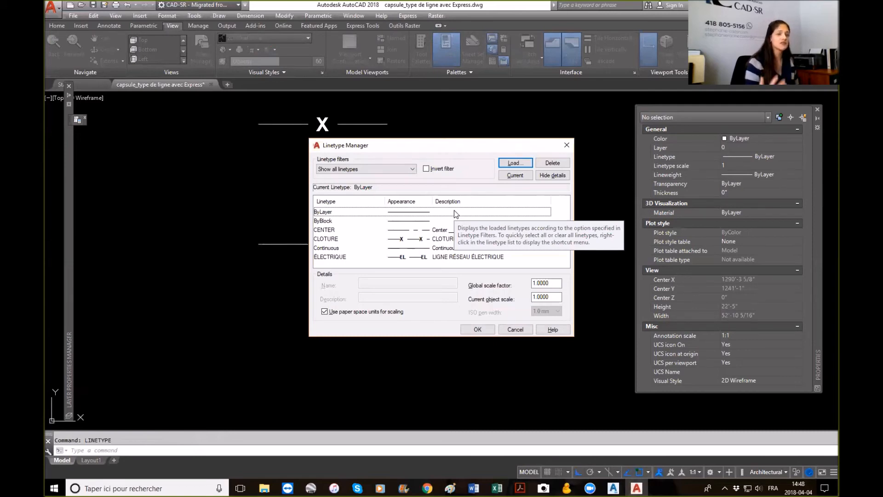
- Check which linetypes are stored in LIGNES_SR.lin without loading any, and leave the Linetype Manager
left_click(515, 163)
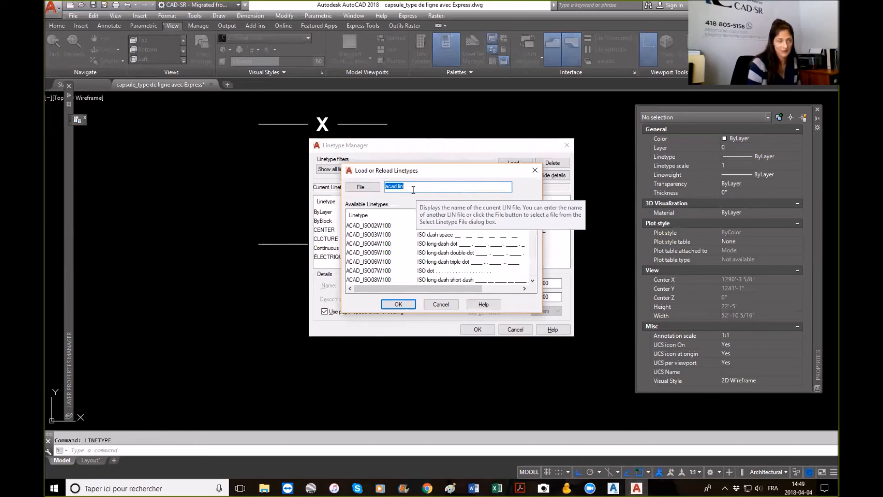
left_click(361, 186)
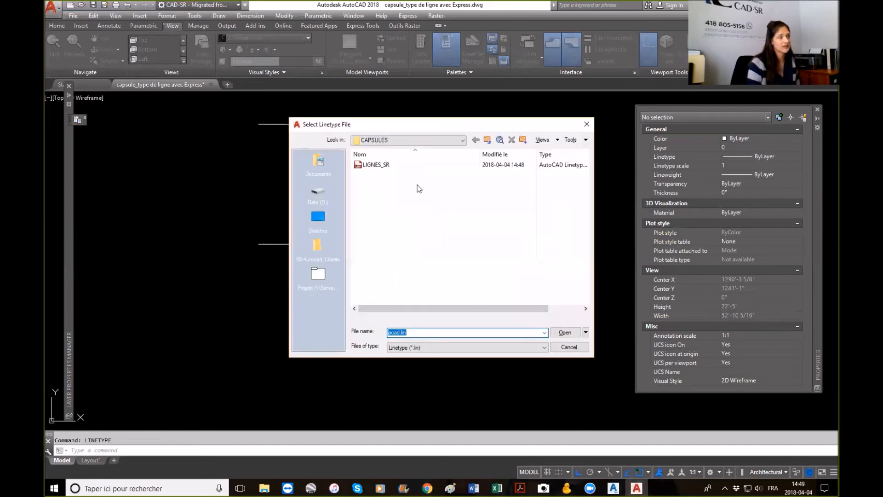
left_click(376, 165)
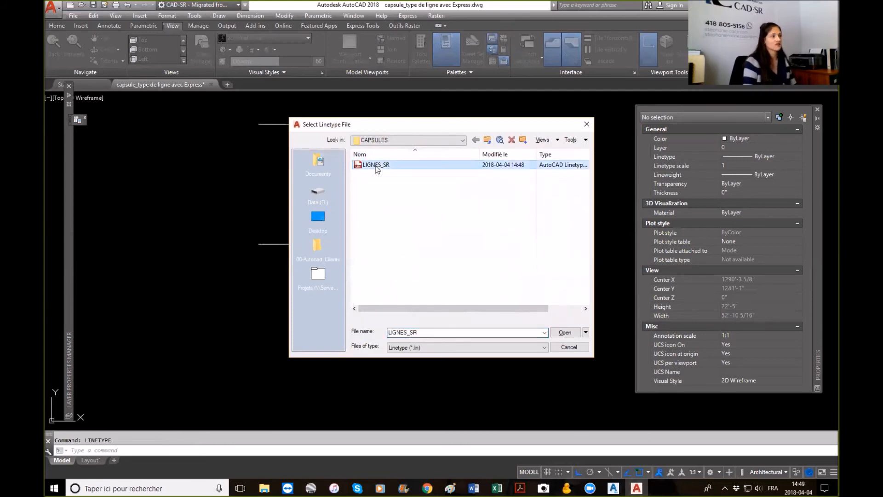
left_click(565, 333)
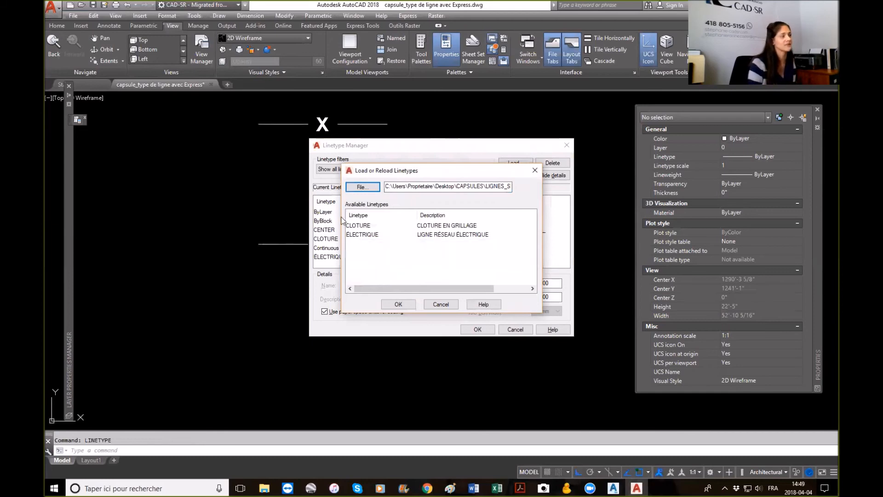
left_click(452, 307)
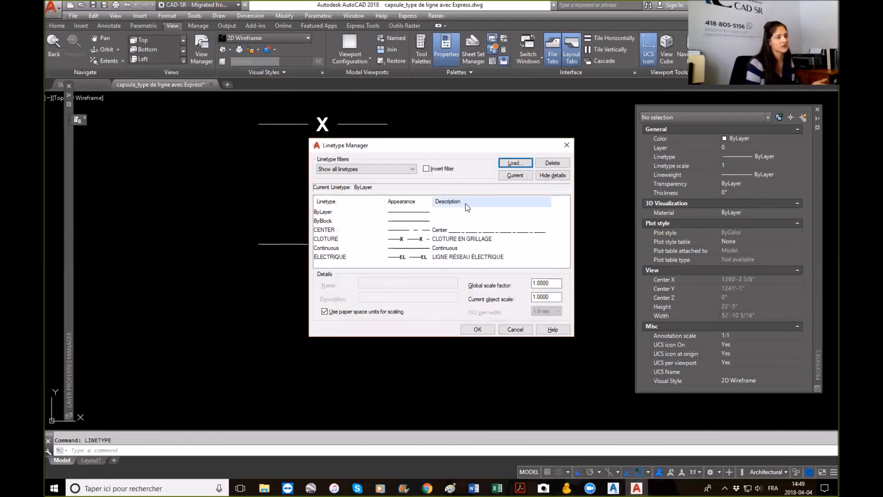
left_click(515, 329)
- Assign the ÉLECTRIQUE linetype to the LIGNE ÉLECTRIQUE layer, the layer of the diagonal power line in the site plan
scroll(457, 295, "down", 5)
scroll(457, 295, "up", 2)
left_click(457, 295)
left_click(413, 259)
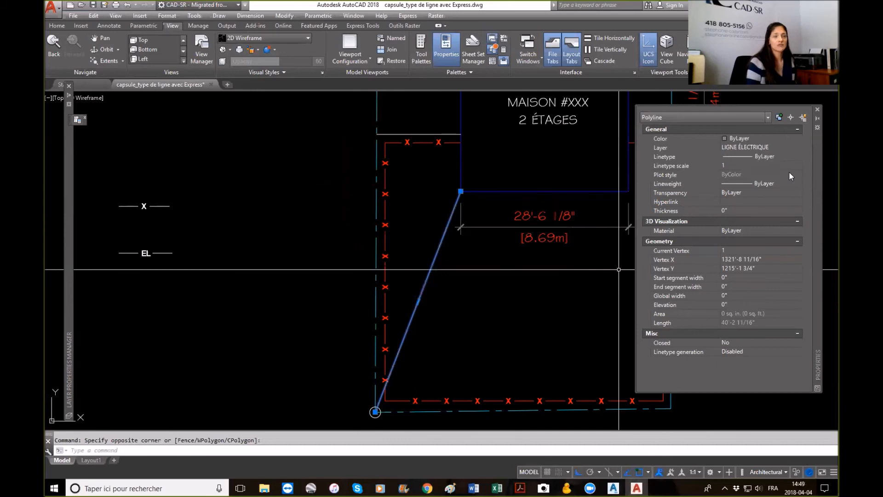
mouse_move(71, 224)
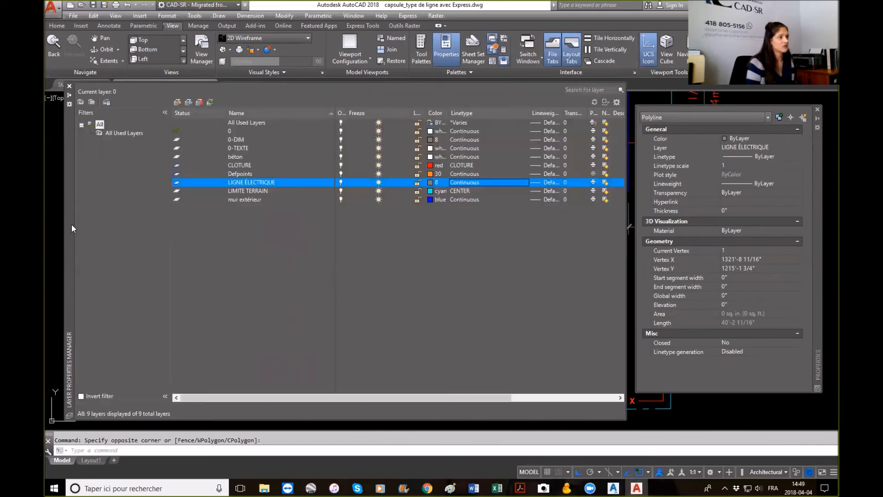
left_click(466, 182)
left_click(386, 297)
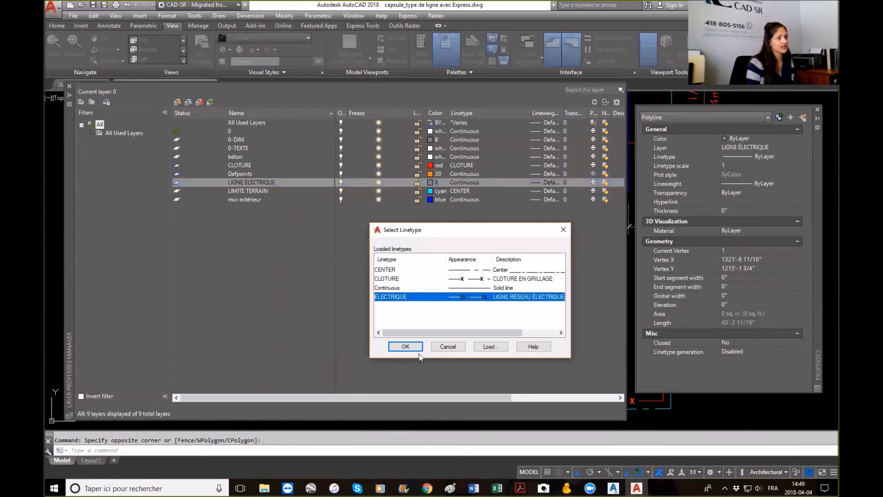
left_click(405, 350)
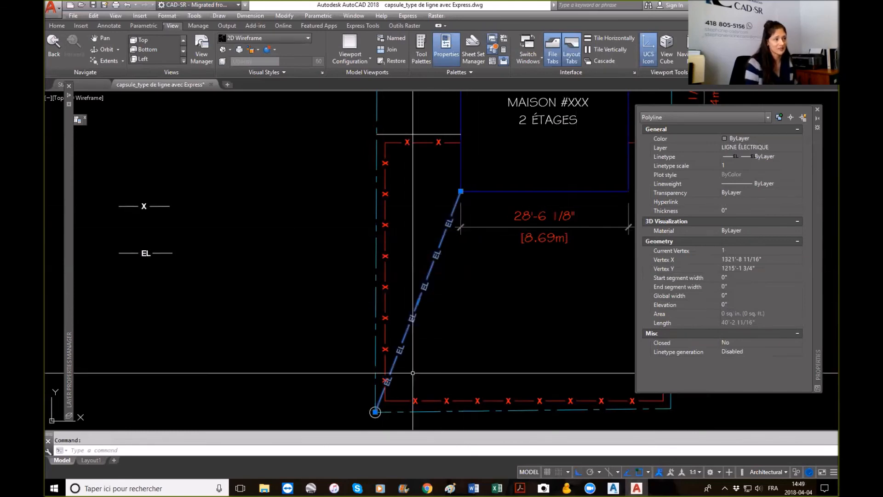
key("Escape")
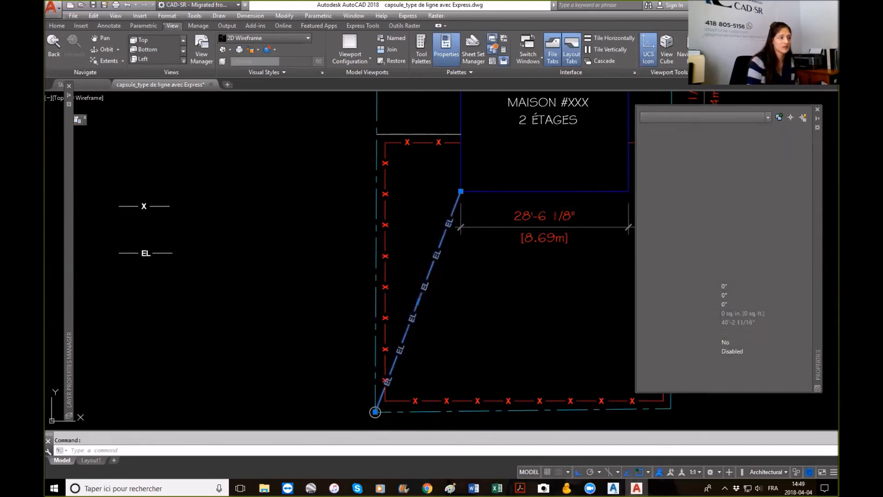
- Set the linetype scale of the diagonal power line polyline to 2 and clear the selection
left_click(452, 274)
left_click(423, 255)
middle_click_drag(511, 288, 462, 279)
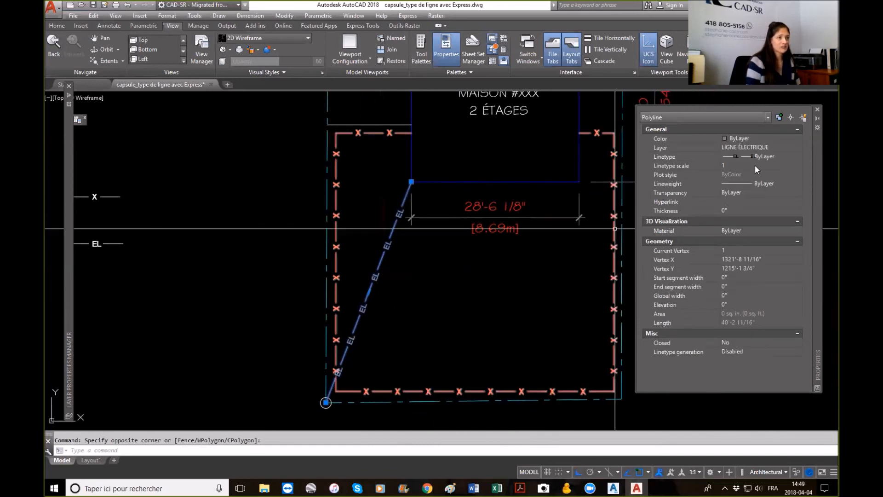
left_click(739, 166)
type("2")
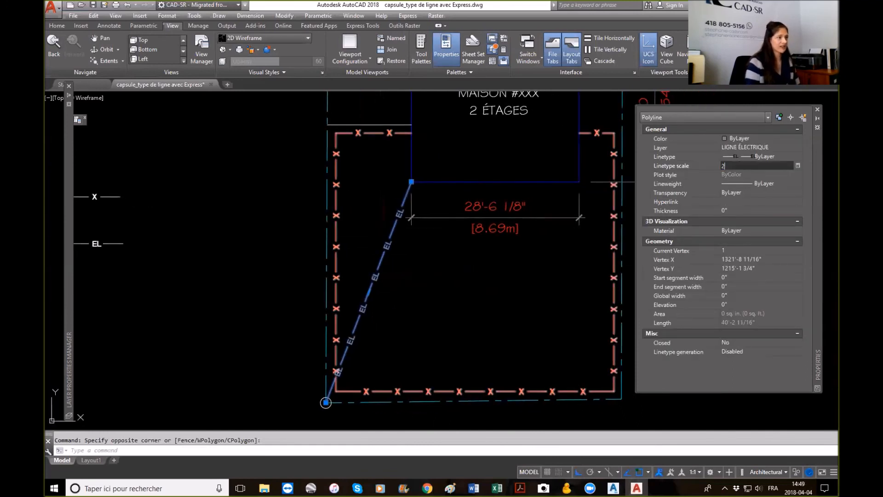
key("Return")
key("Escape")
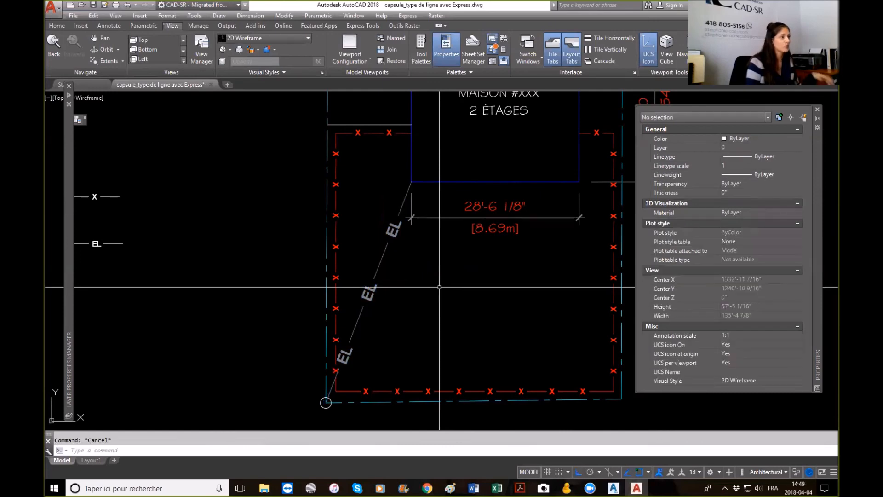